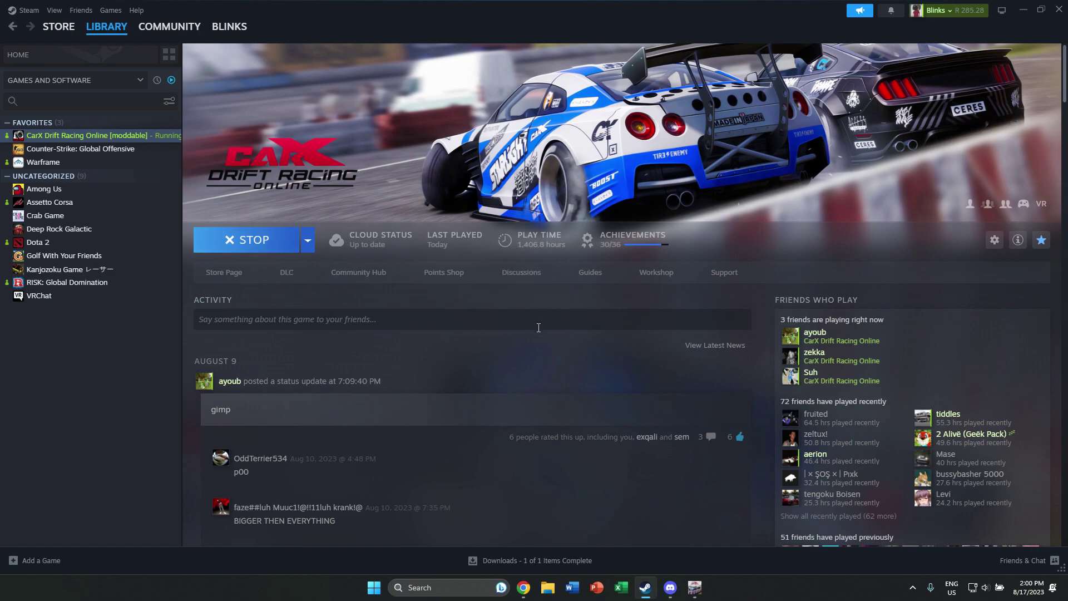
Return to the running CarX Drift Racing Online and exit it from the main menu.
{"action": "left_click", "coordinate": [1022, 10]}
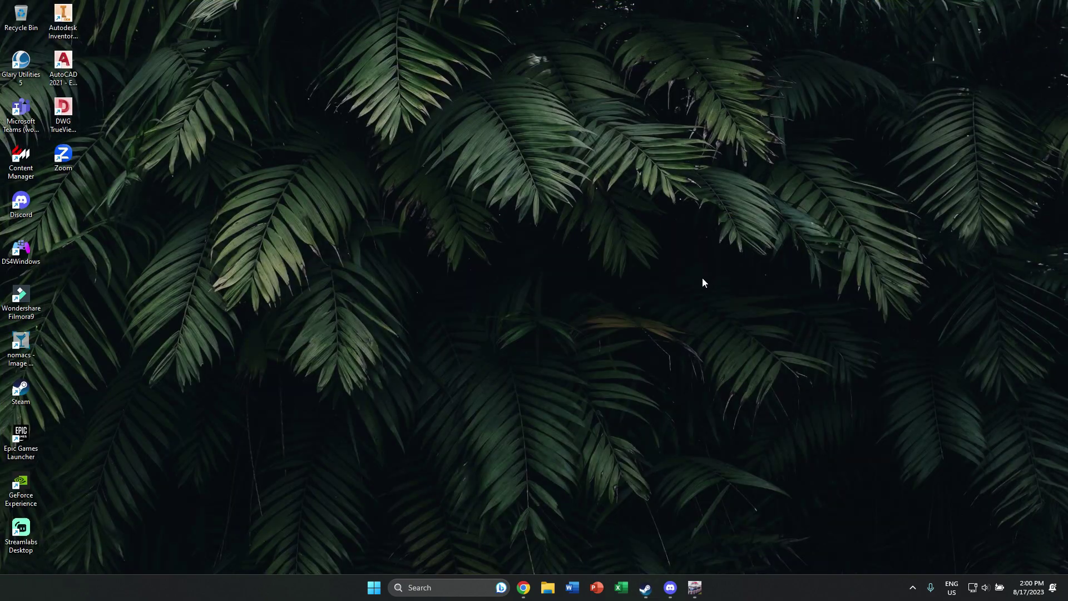
{"action": "left_click", "coordinate": [694, 597]}
{"action": "key", "text": "Escape"}
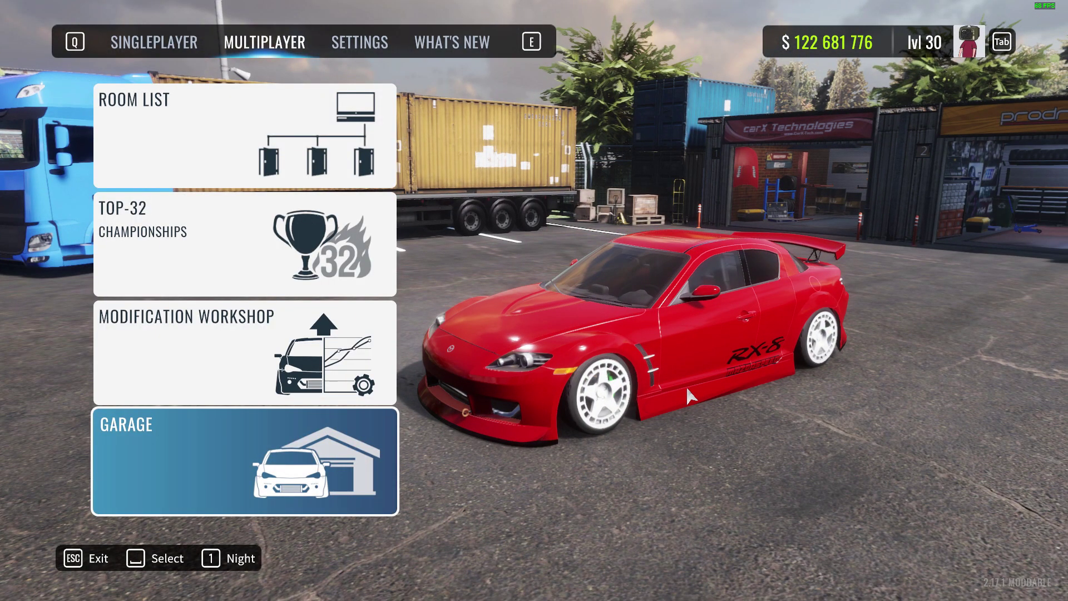
{"action": "key", "text": "Escape"}
{"action": "left_click", "coordinate": [477, 340]}
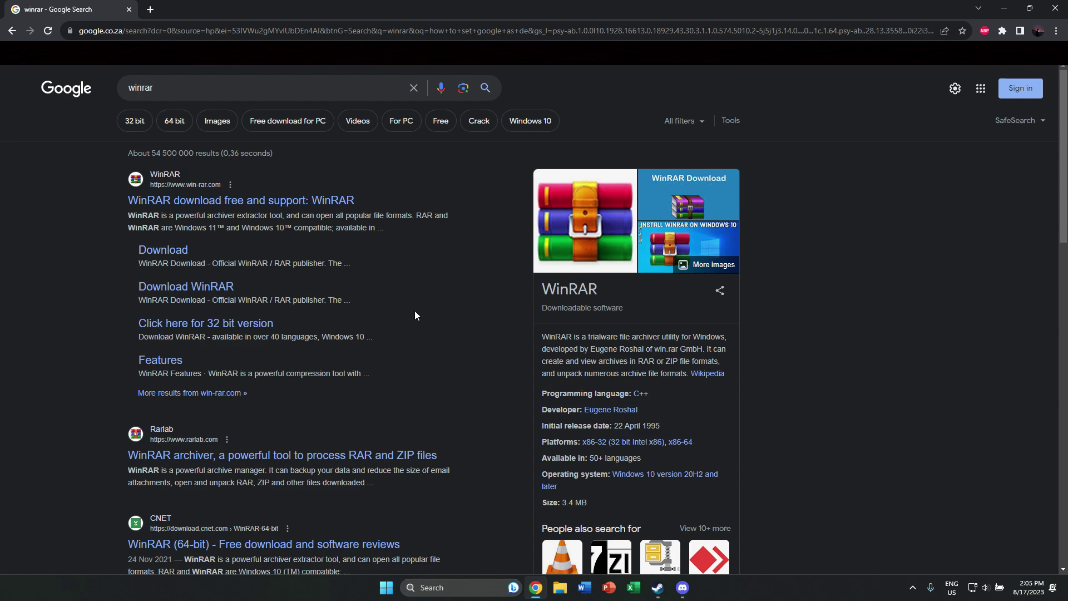
Visit the official WinRAR download site, then download ZML_Bundle.zip from the Discord post.
{"action": "left_click", "coordinate": [257, 202]}
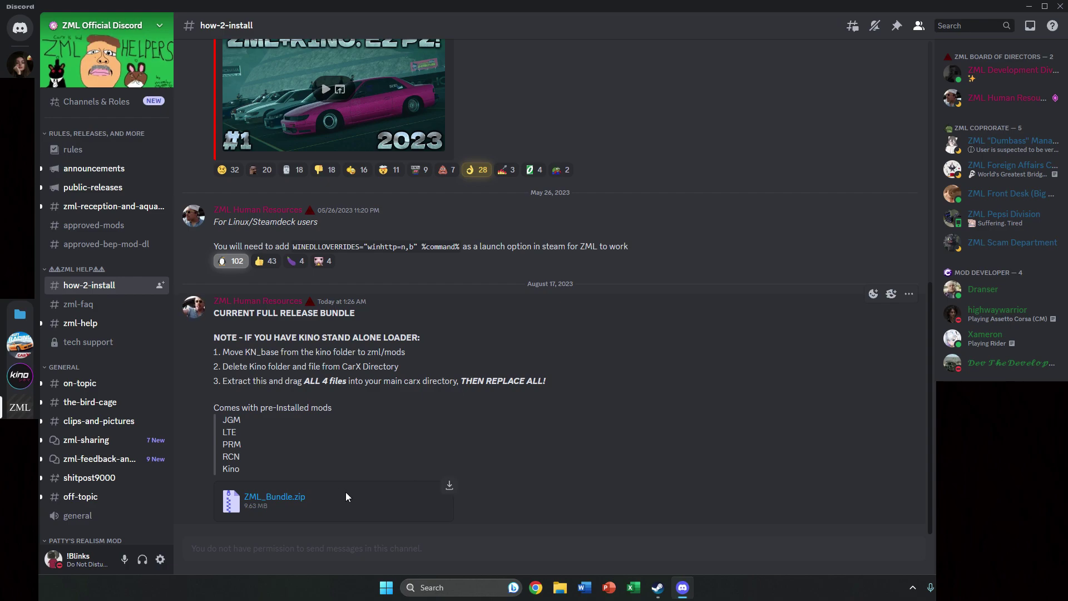
{"action": "left_click", "coordinate": [451, 488]}
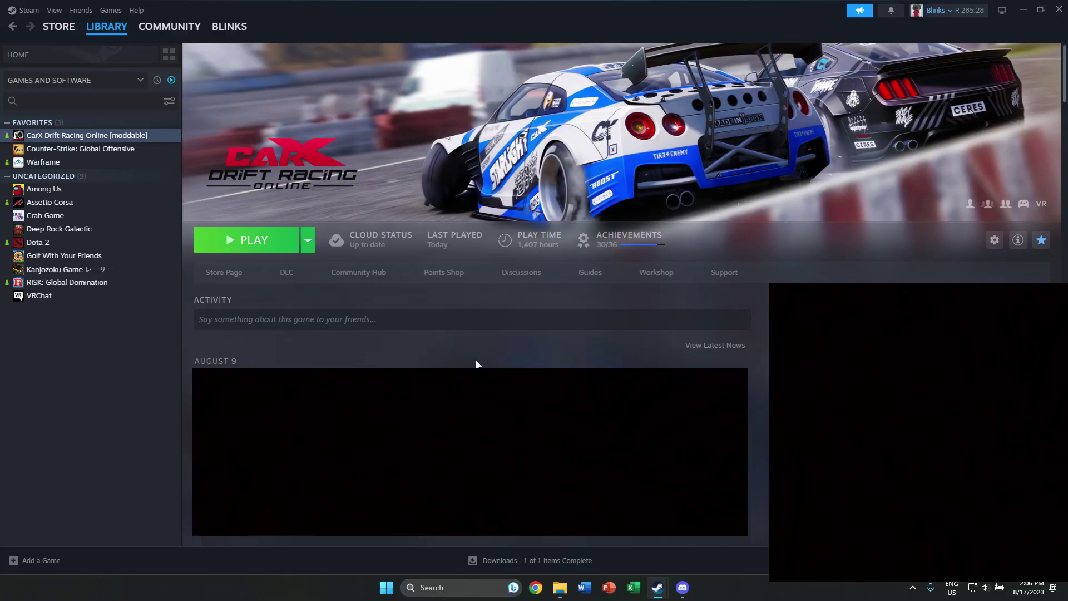
Browse CarX Drift Racing Online's local files from its Steam library entry via Manage.
{"action": "right_click", "coordinate": [159, 138]}
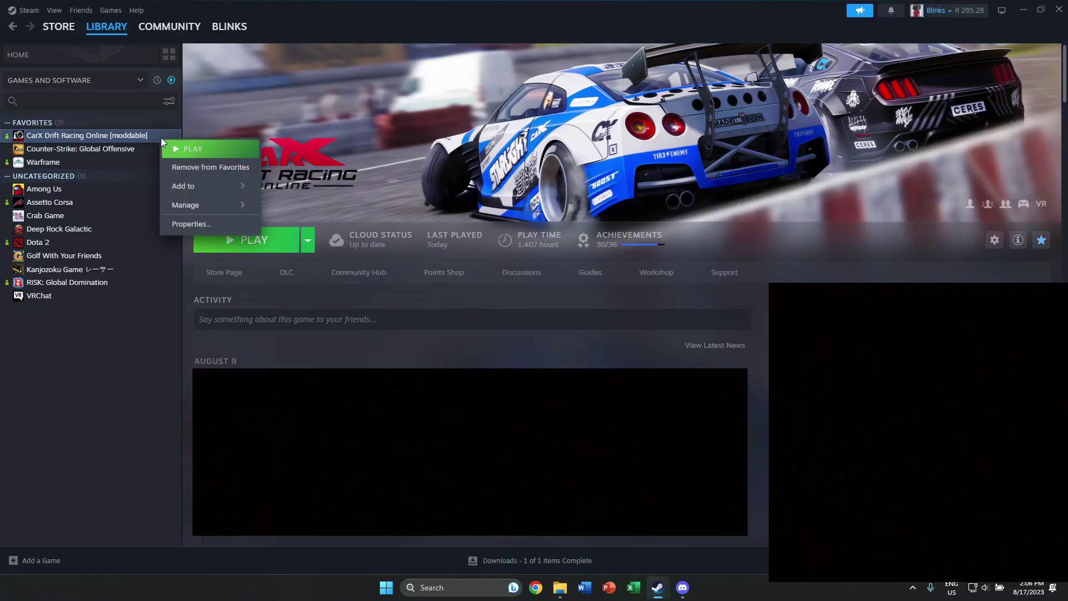
{"action": "mouse_move", "coordinate": [238, 204]}
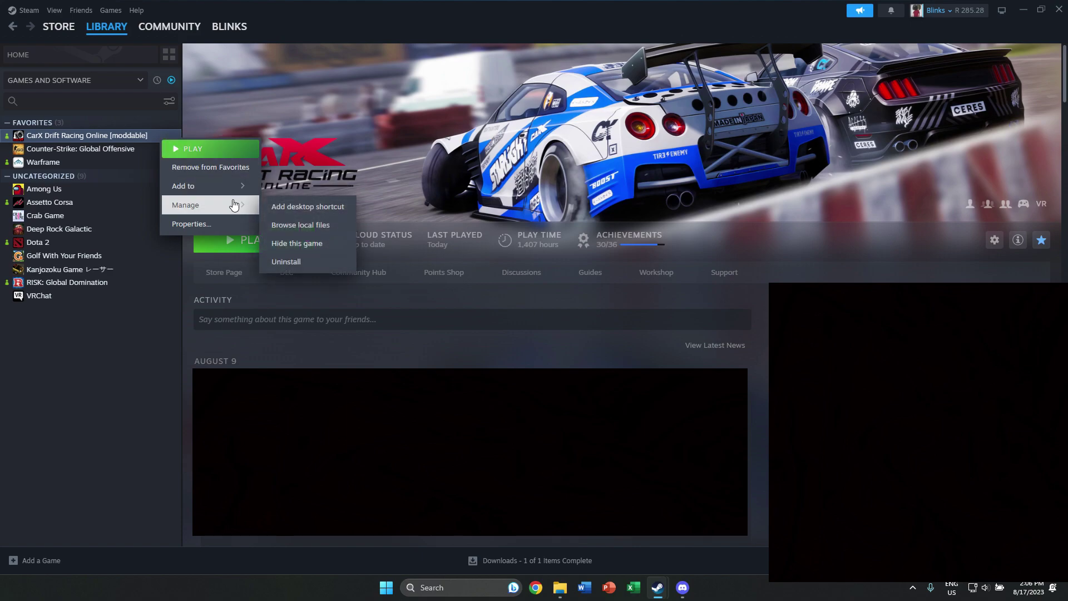
{"action": "left_click", "coordinate": [286, 225]}
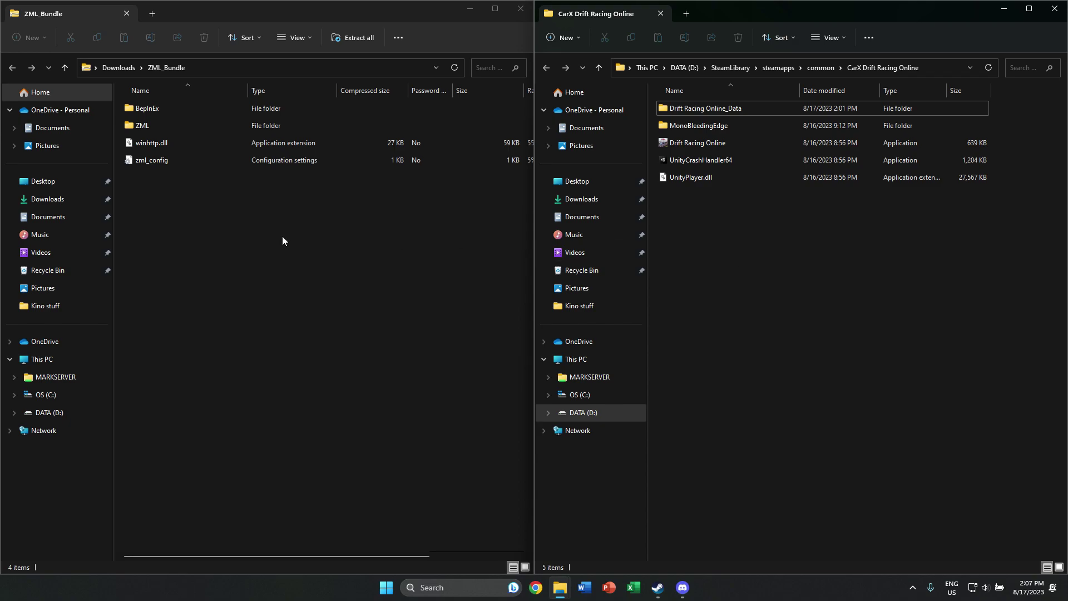
Box-select BepInEx, ZML, winhttp.dll and zml_config inside the ZML_Bundle folder.
{"action": "left_click_drag", "start_coordinate": [190, 184], "coordinate": [717, 246]}
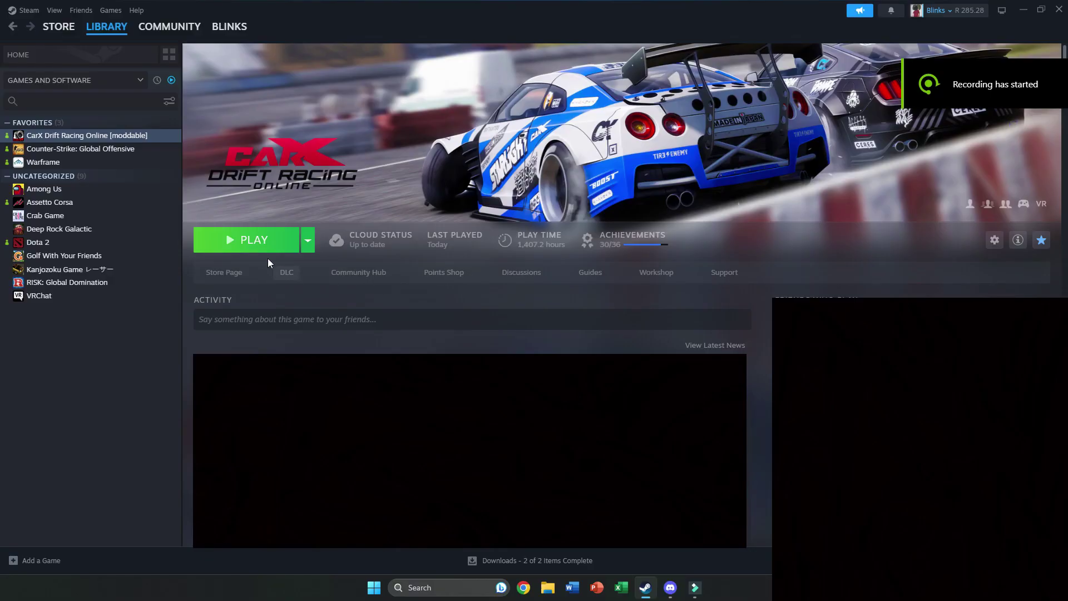
Start CarX Drift Racing Online with PLAY on its Steam library page.
{"action": "left_click", "coordinate": [262, 241]}
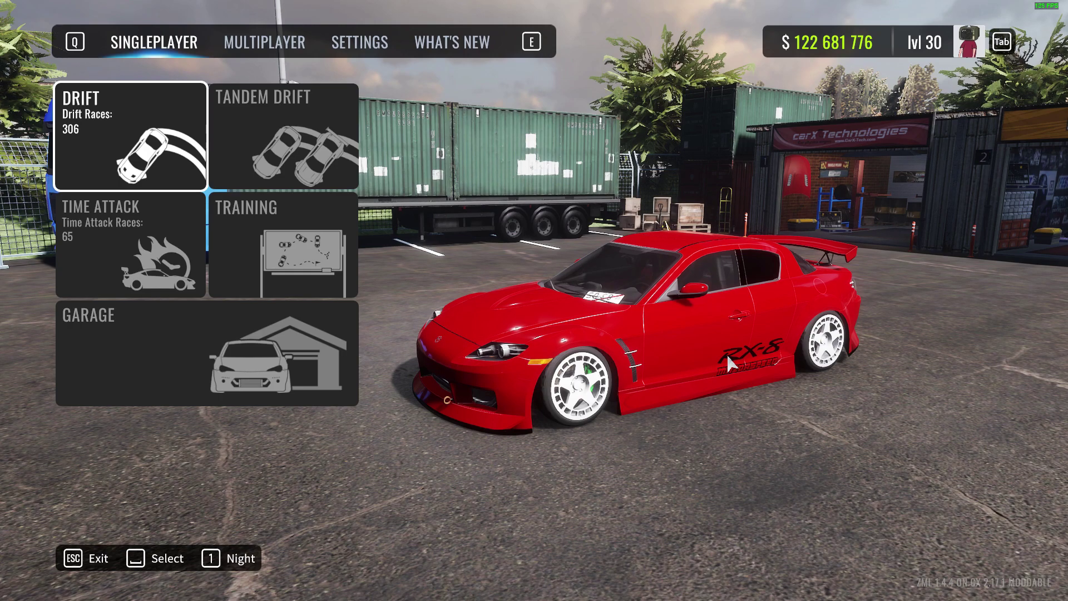
Open ZML Manager with F1 and expand each of the four mods' settings in turn.
{"action": "key", "text": "F1"}
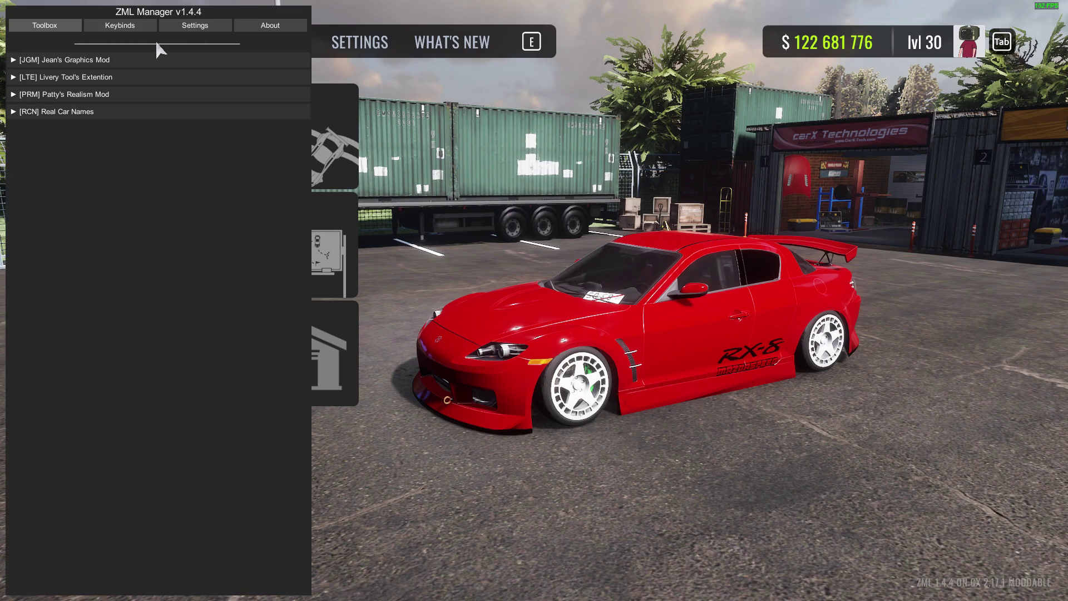
{"action": "left_click", "coordinate": [103, 62]}
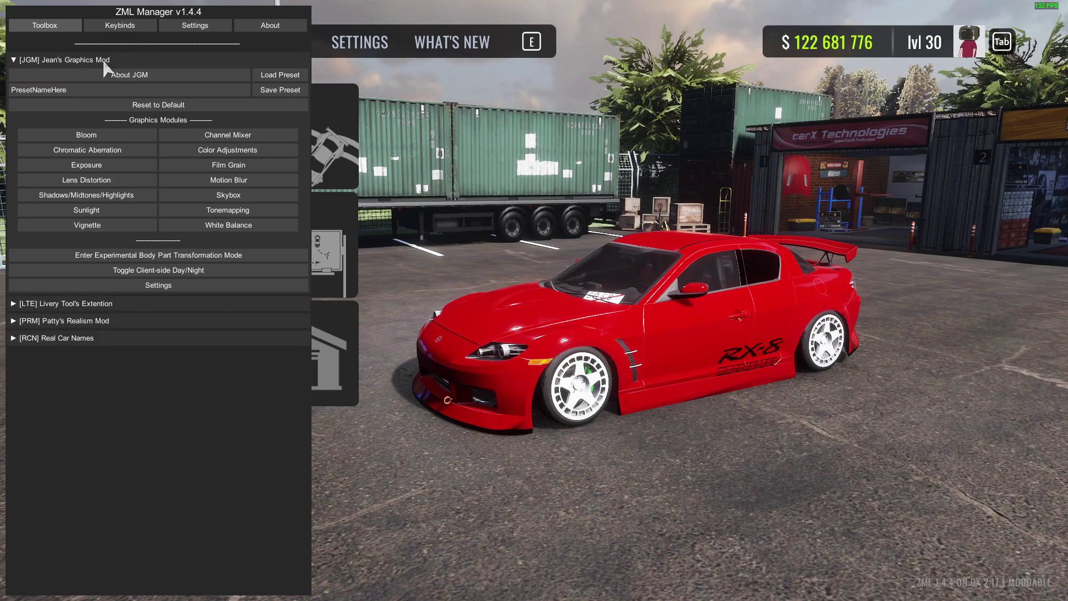
{"action": "left_click", "coordinate": [104, 63]}
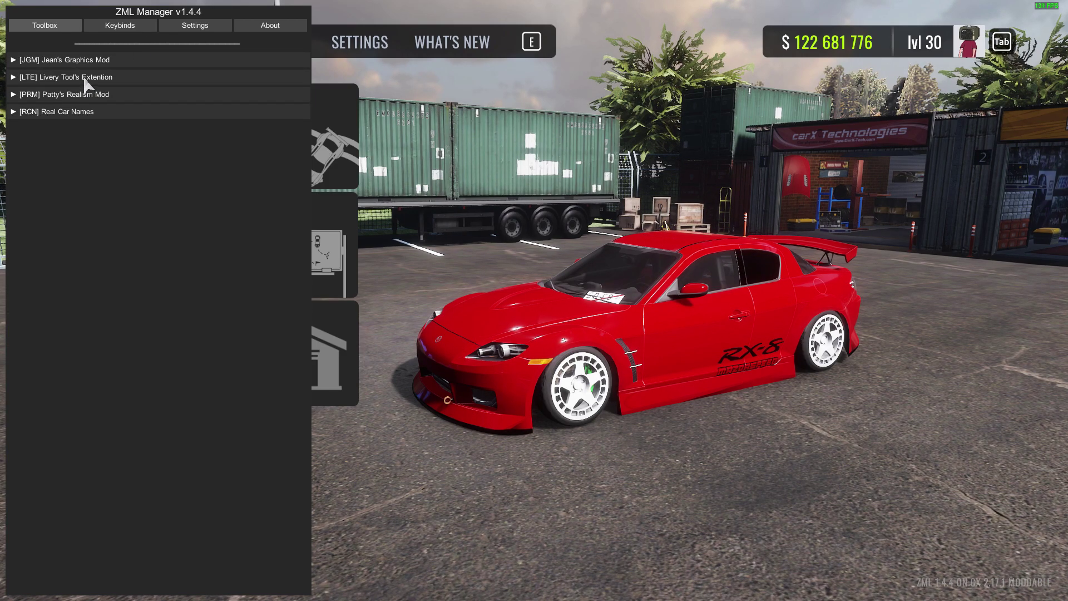
{"action": "left_click", "coordinate": [85, 78]}
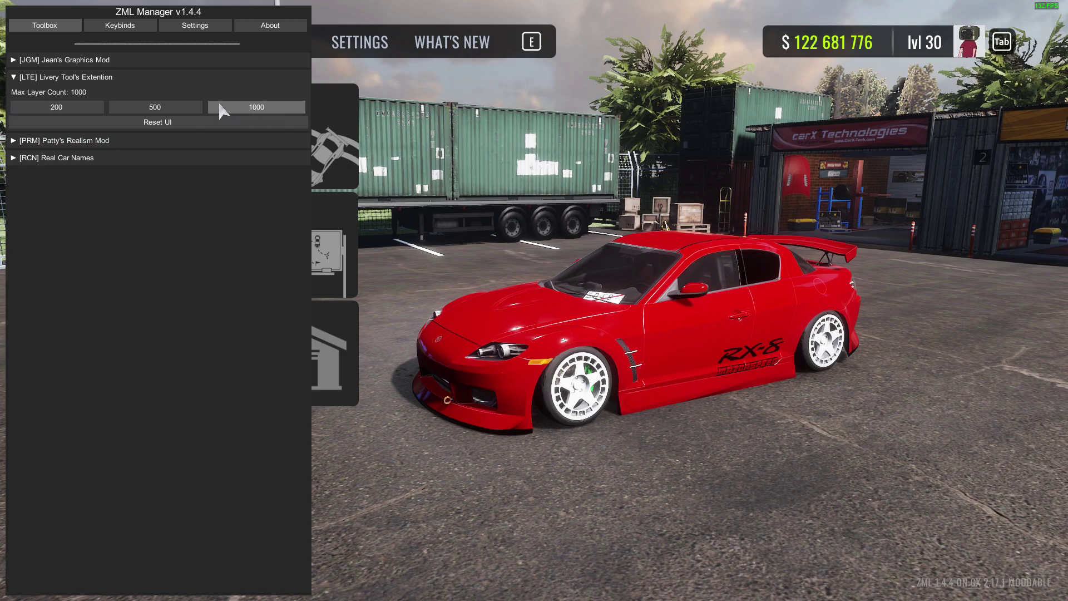
{"action": "left_click", "coordinate": [109, 78]}
{"action": "left_click", "coordinate": [95, 96]}
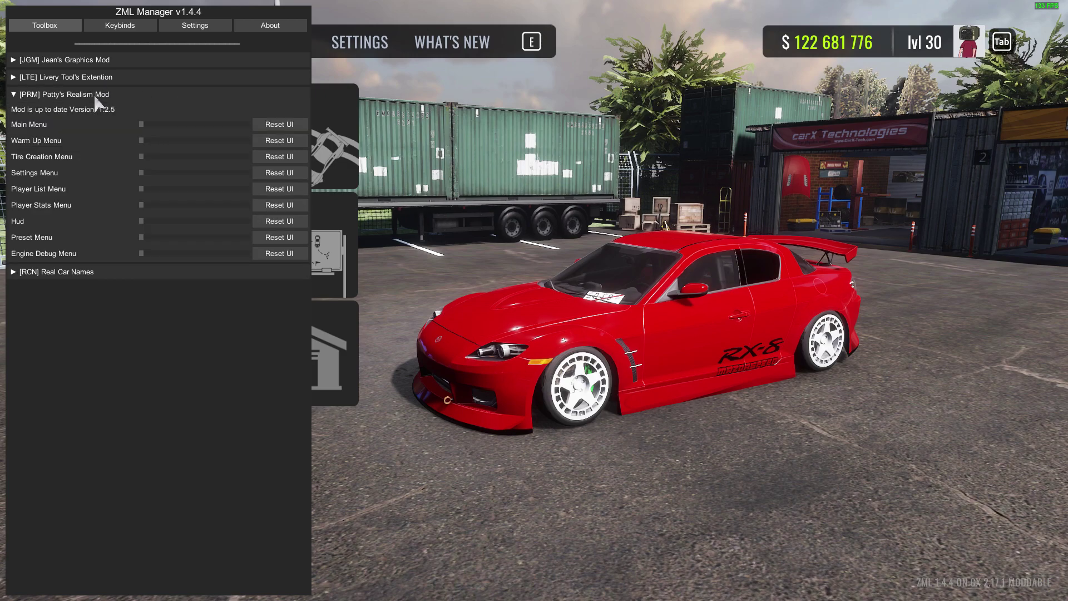
{"action": "left_click", "coordinate": [94, 96]}
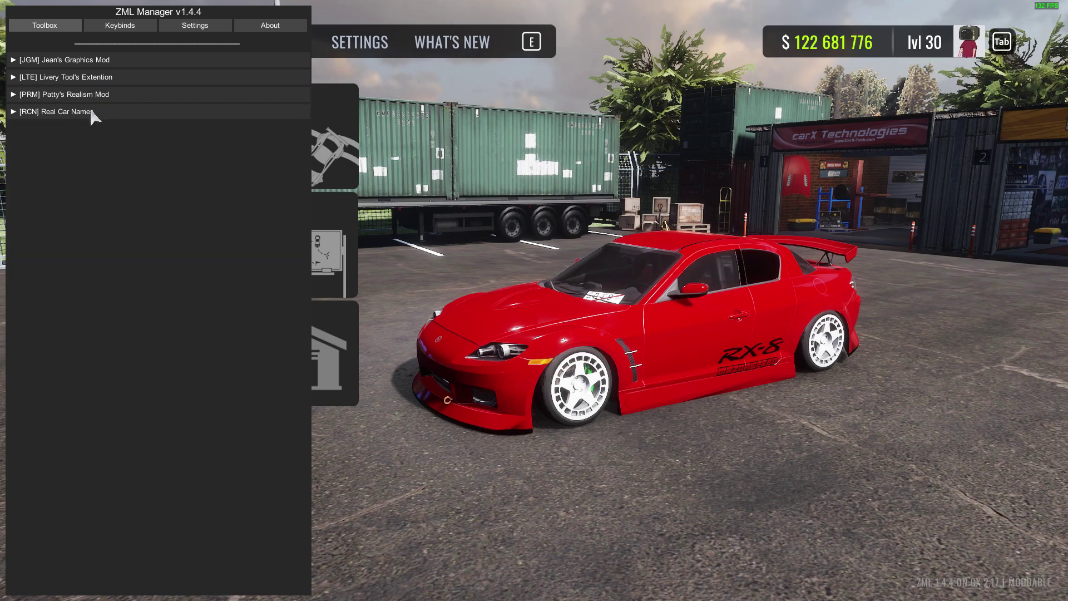
{"action": "left_click", "coordinate": [92, 111]}
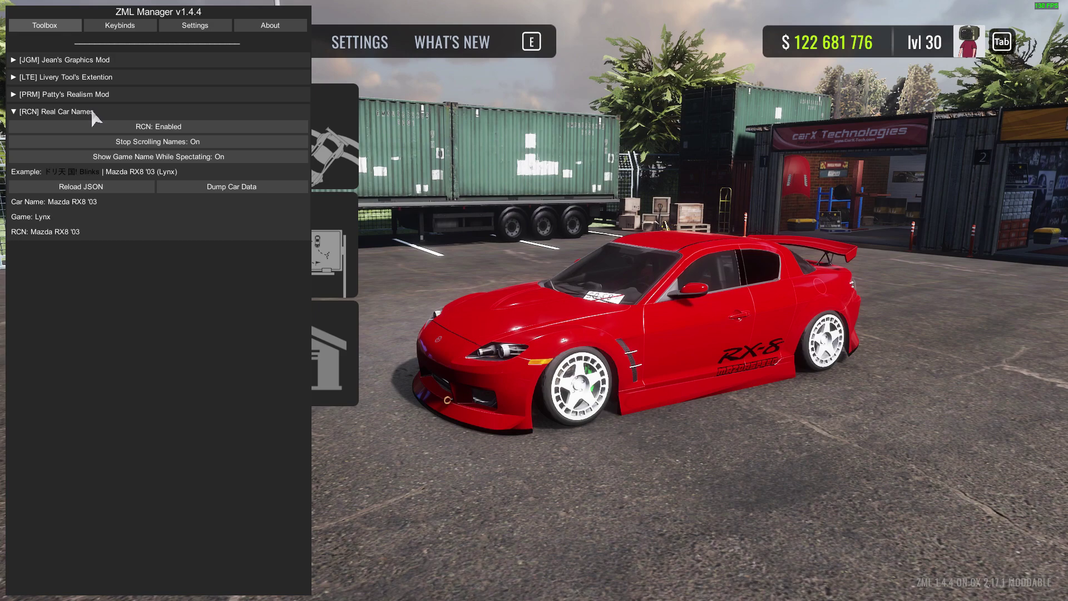
{"action": "left_click", "coordinate": [93, 113]}
Review the Jean's Graphics Mod and ZML keybinds, then return to general settings and close the panel.
{"action": "left_click", "coordinate": [131, 27]}
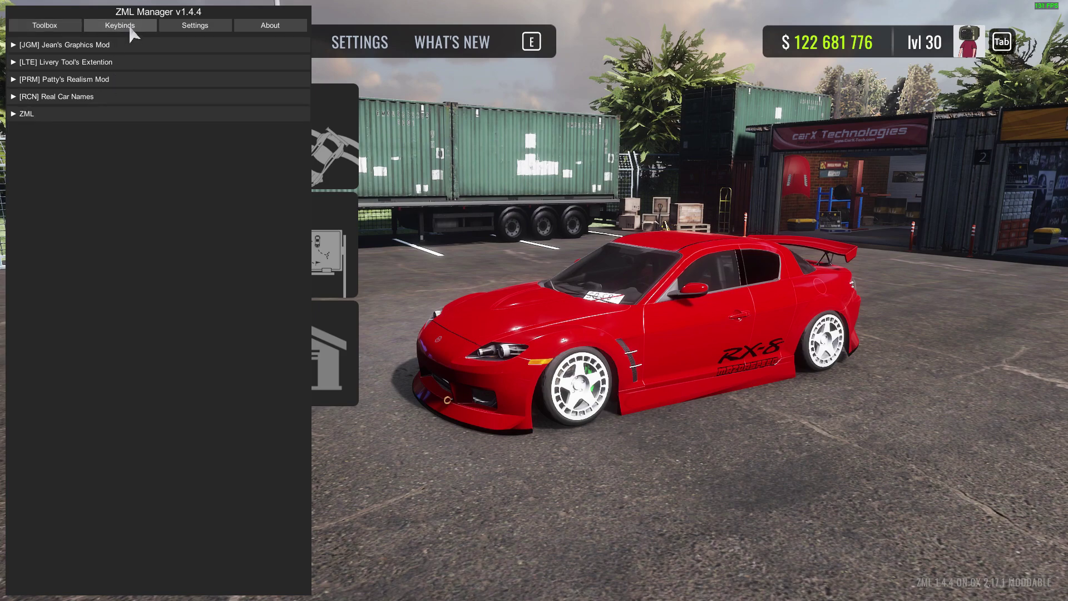
{"action": "left_click", "coordinate": [105, 46]}
{"action": "left_click", "coordinate": [102, 49]}
{"action": "left_click", "coordinate": [91, 111]}
{"action": "left_click", "coordinate": [92, 110]}
{"action": "left_click", "coordinate": [195, 27]}
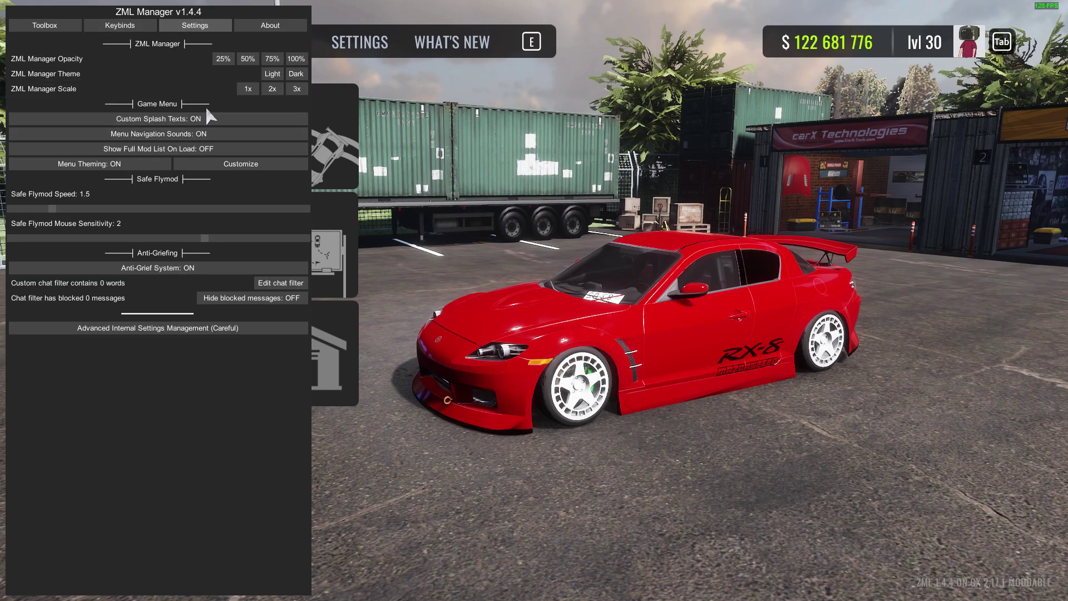
{"action": "key", "text": "Insert"}
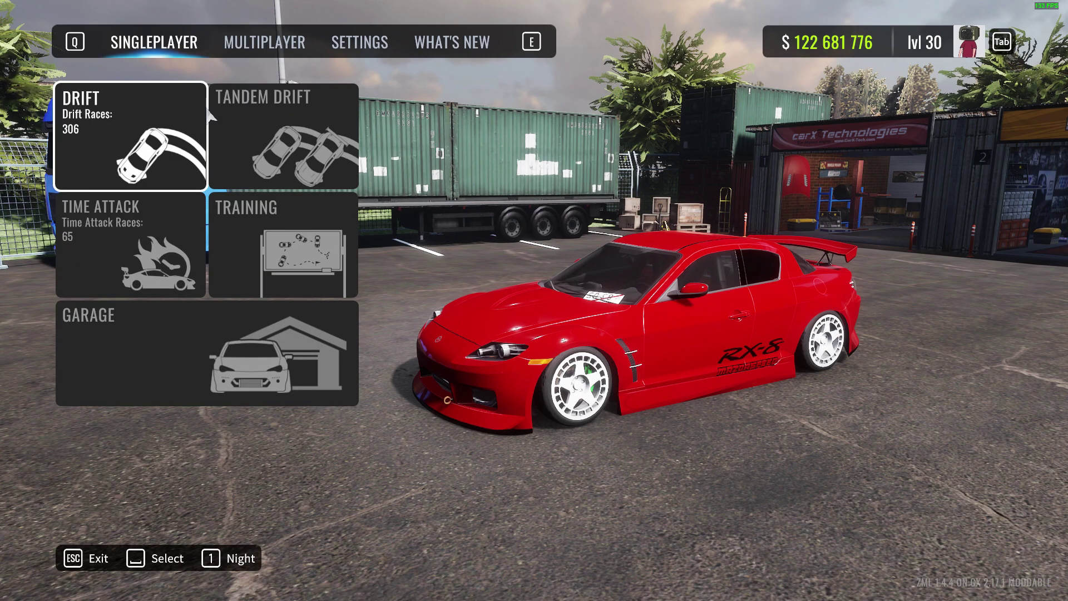
Open the KINO menu with F8 and browse its Visuals, Extras, Cinematic, Tune and Maps panels.
{"action": "key", "text": "F8"}
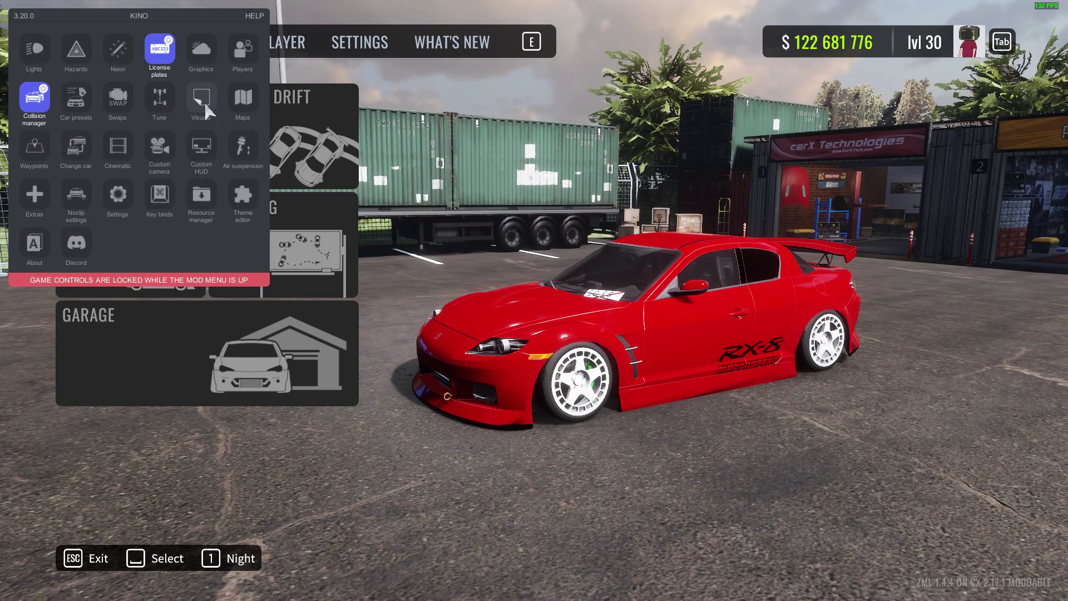
{"action": "left_click", "coordinate": [206, 105]}
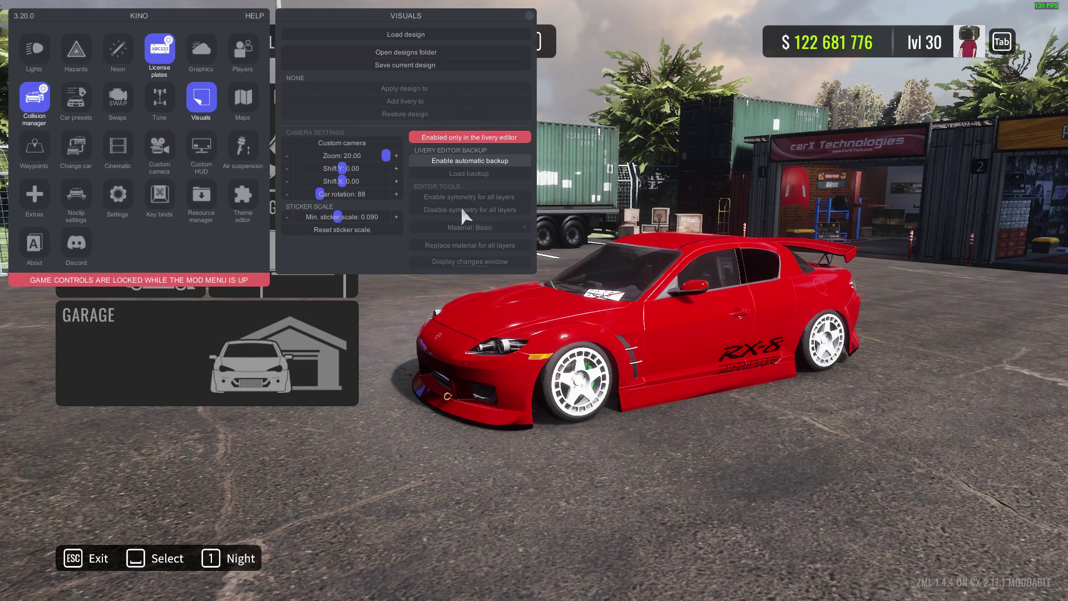
{"action": "left_click", "coordinate": [35, 194]}
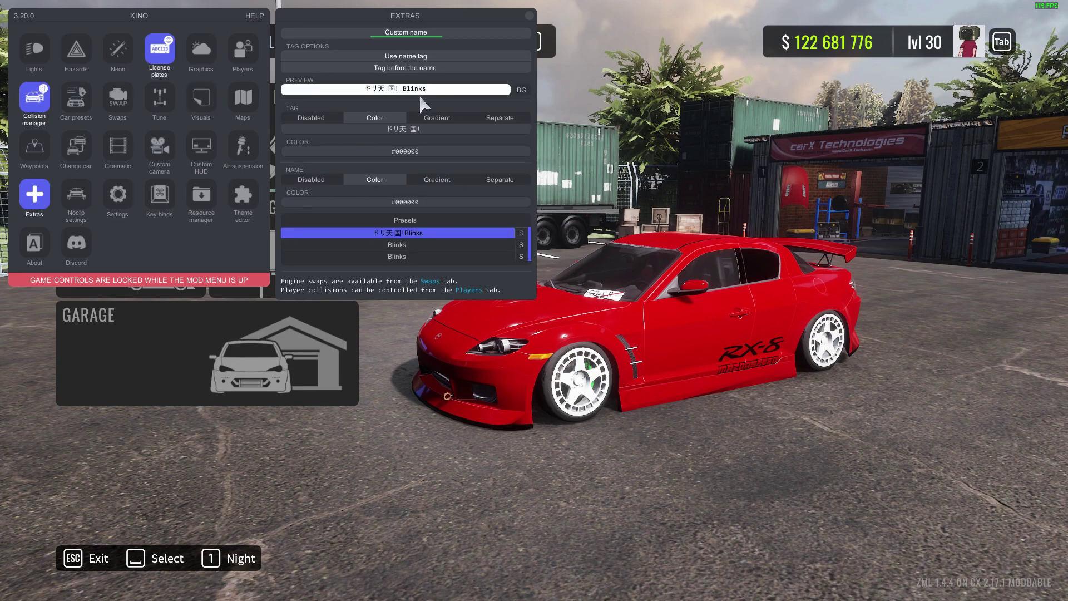
{"action": "left_click", "coordinate": [120, 151]}
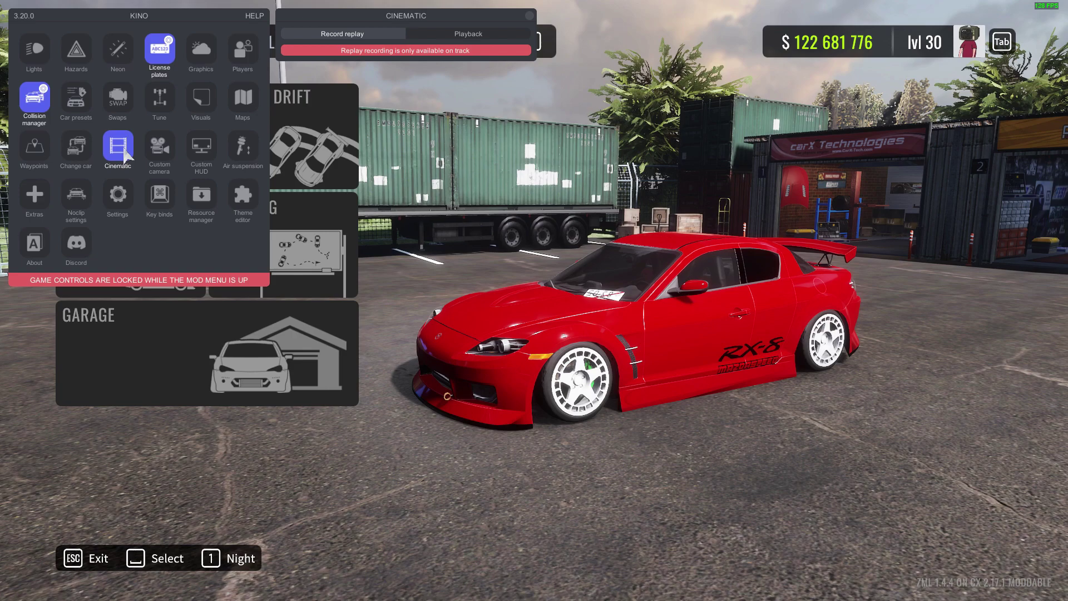
{"action": "left_click", "coordinate": [159, 99]}
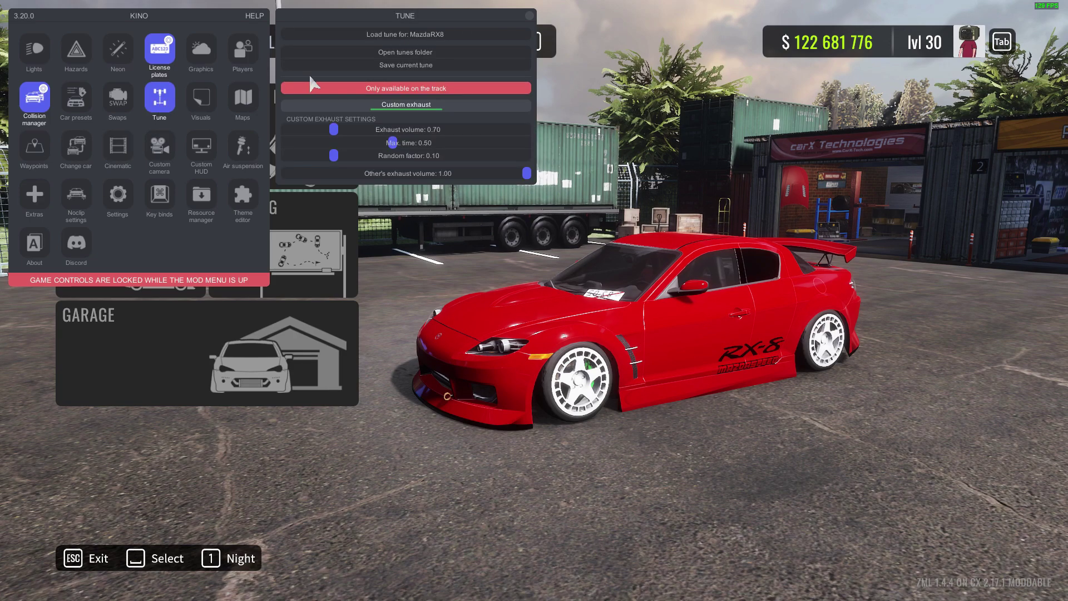
{"action": "left_click", "coordinate": [243, 105]}
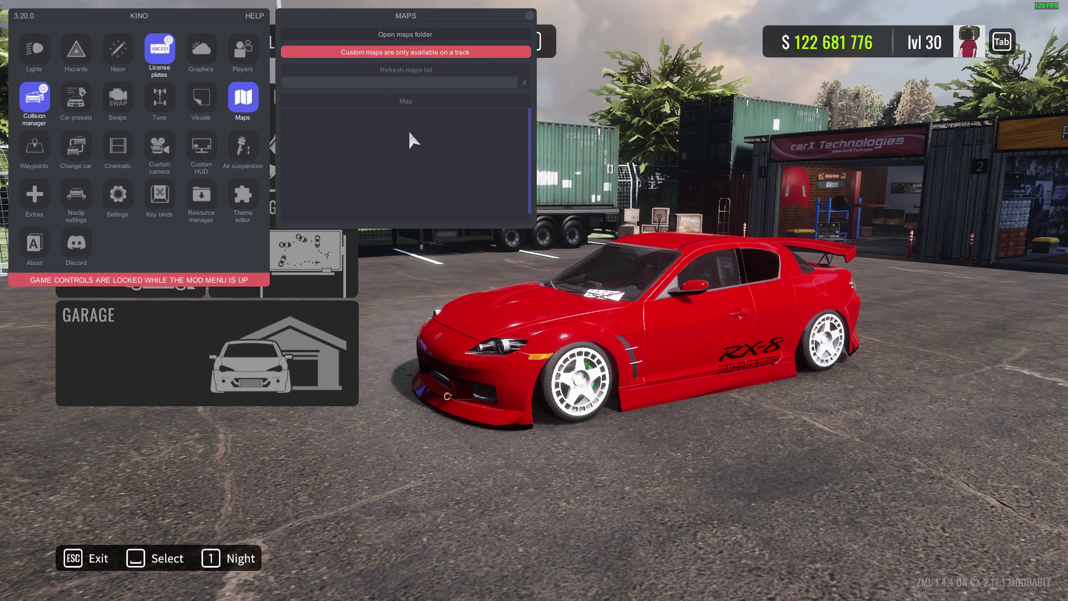
Try the neon settings and toggle the car's lights, then open the Resource manager.
{"action": "left_click", "coordinate": [115, 51]}
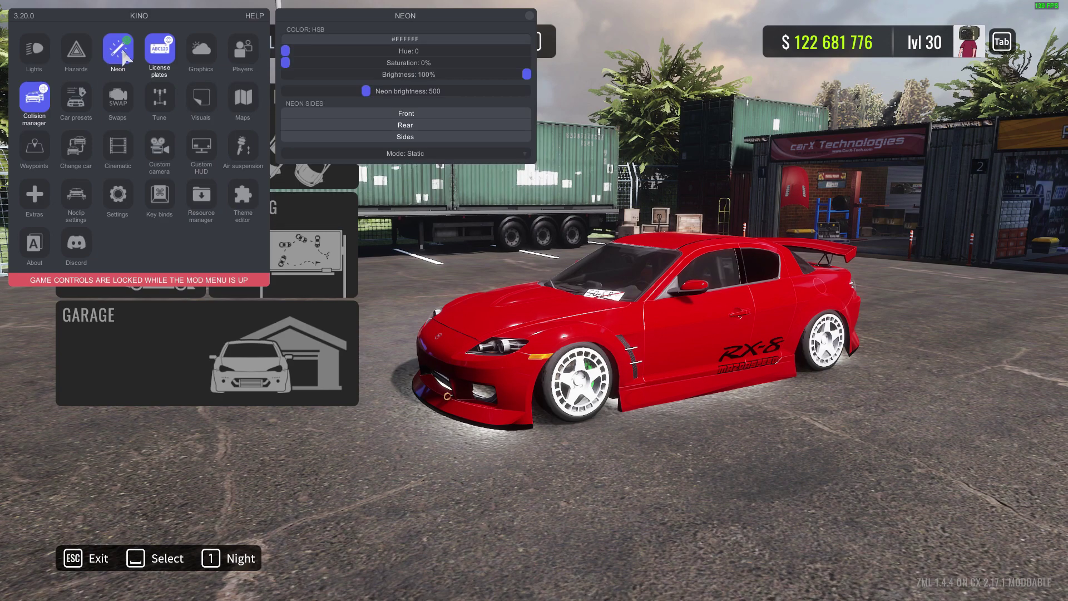
{"action": "left_click", "coordinate": [106, 51]}
{"action": "left_click", "coordinate": [48, 53]}
{"action": "left_click", "coordinate": [47, 53]}
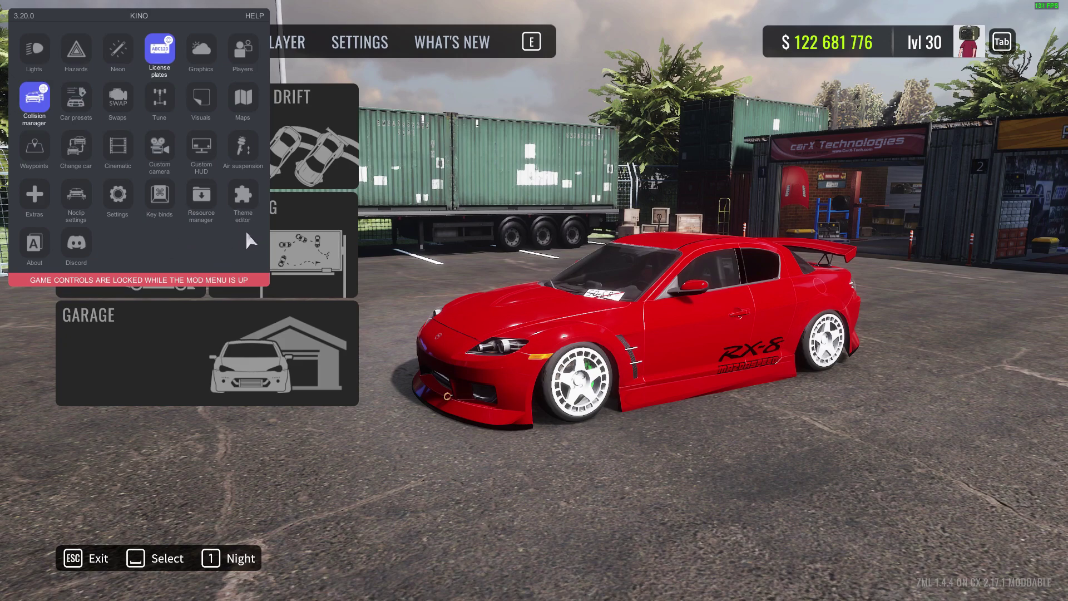
{"action": "left_click", "coordinate": [210, 200]}
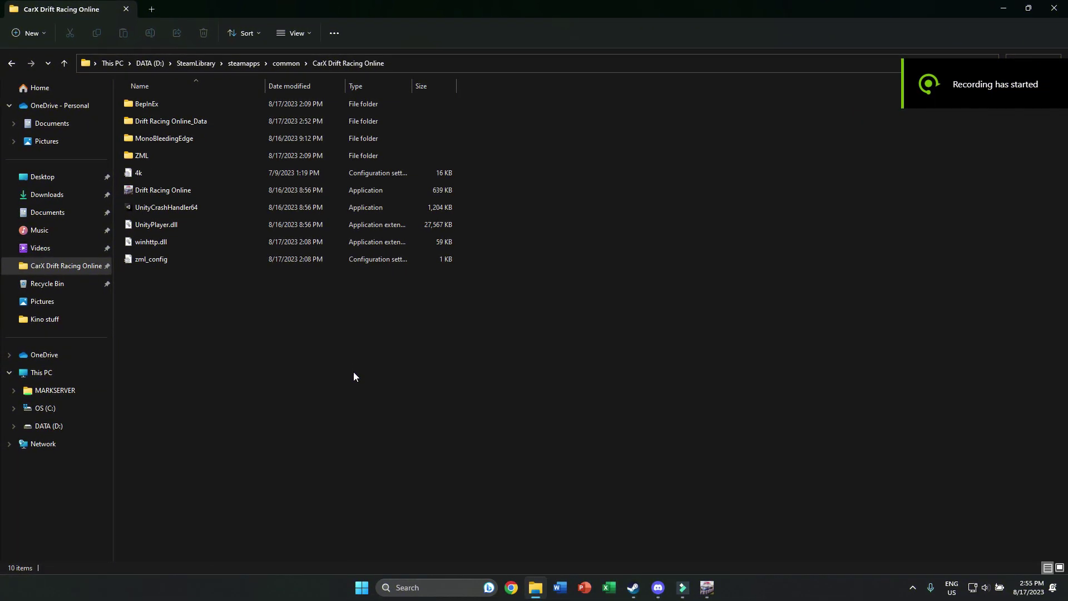
Browse ZML > mods > KN_Base > visuals, then go back up to the mods folder.
{"action": "double_click", "coordinate": [179, 159]}
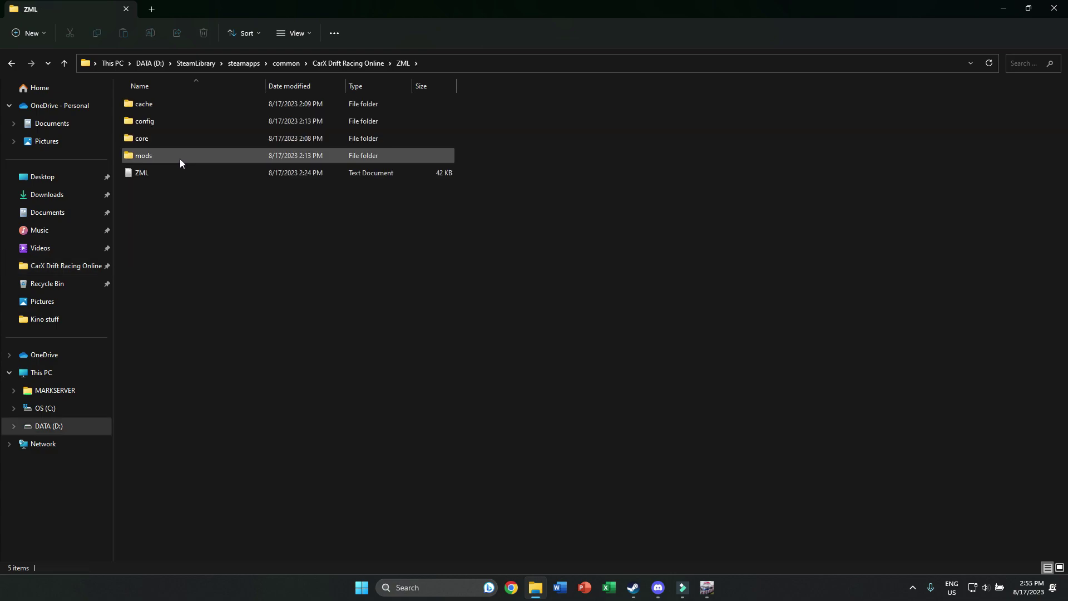
{"action": "double_click", "coordinate": [179, 158]}
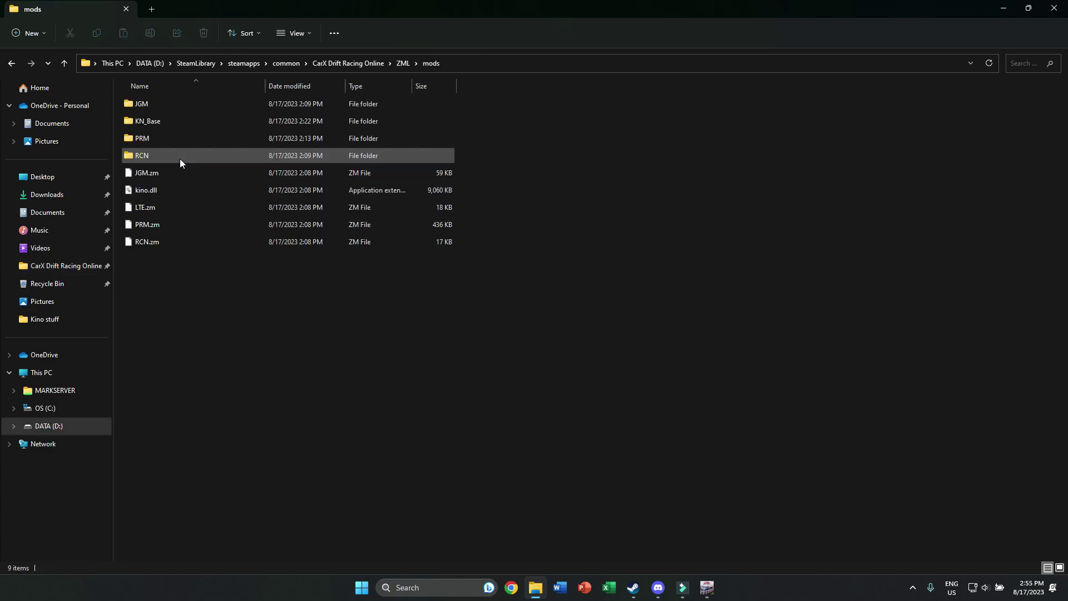
{"action": "double_click", "coordinate": [175, 125]}
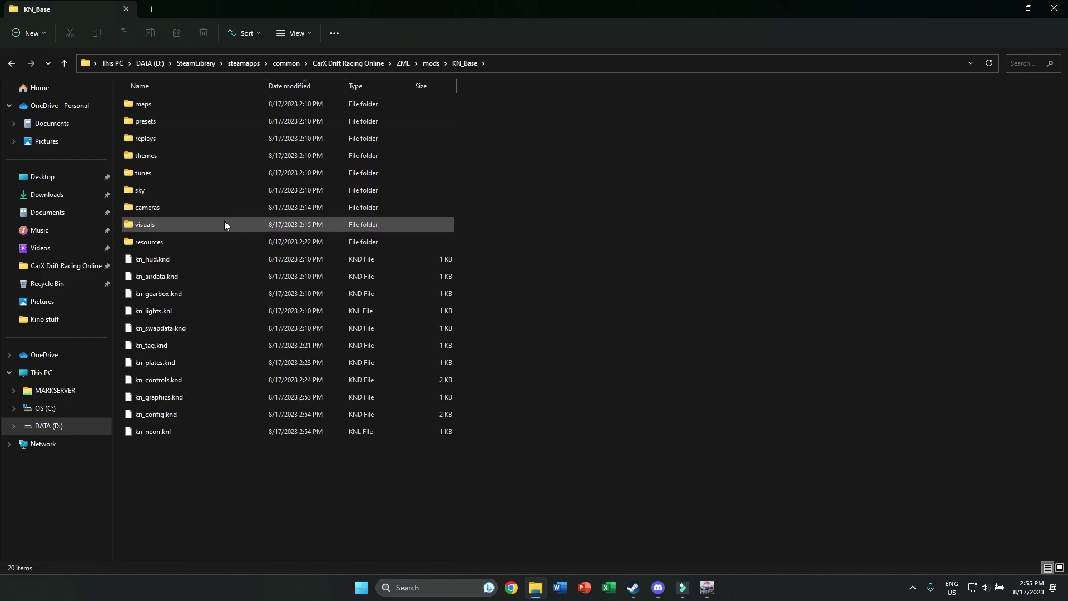
{"action": "mouse_move", "coordinate": [231, 226]}
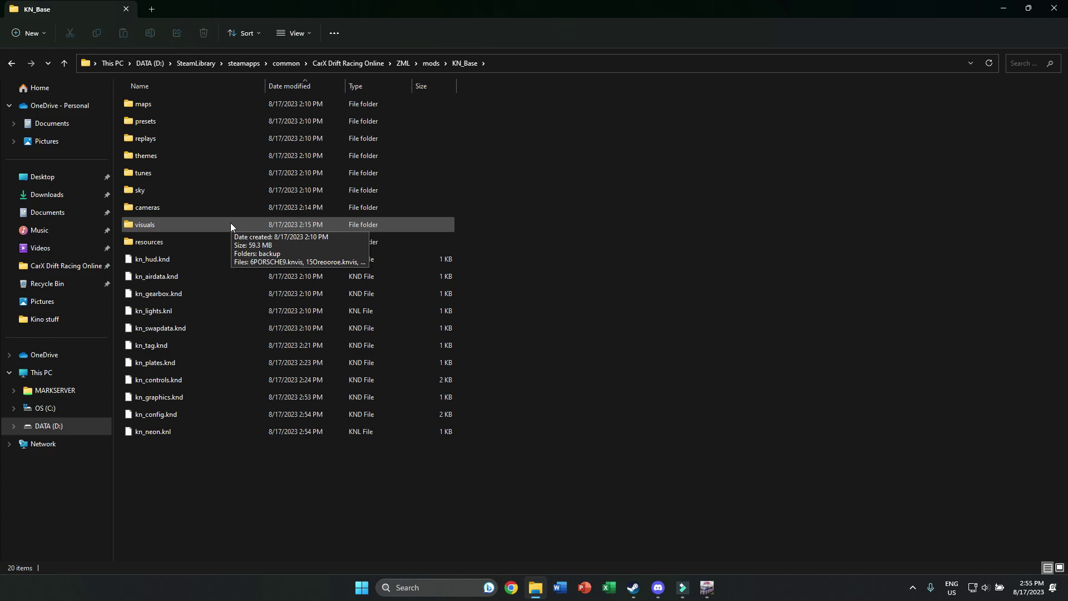
{"action": "double_click", "coordinate": [192, 225]}
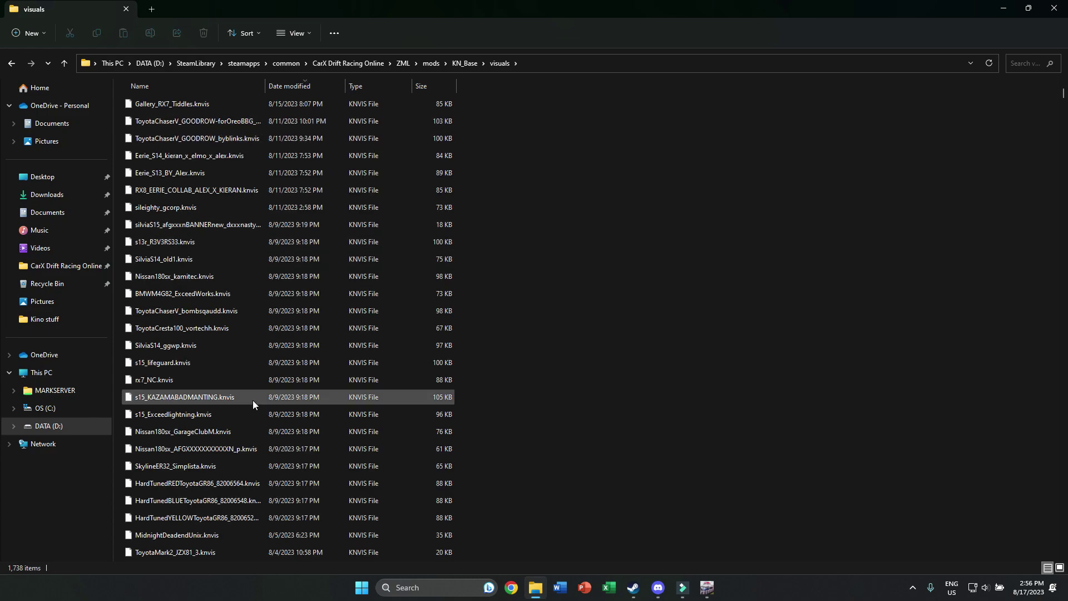
{"action": "key", "text": "alt+Left"}
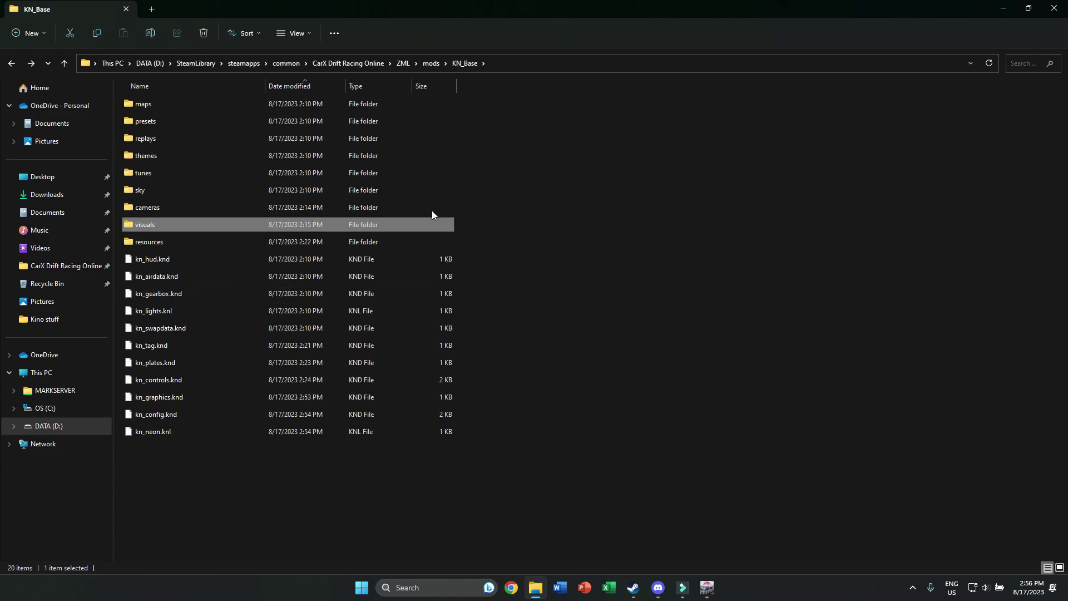
{"action": "key", "text": "alt+Left"}
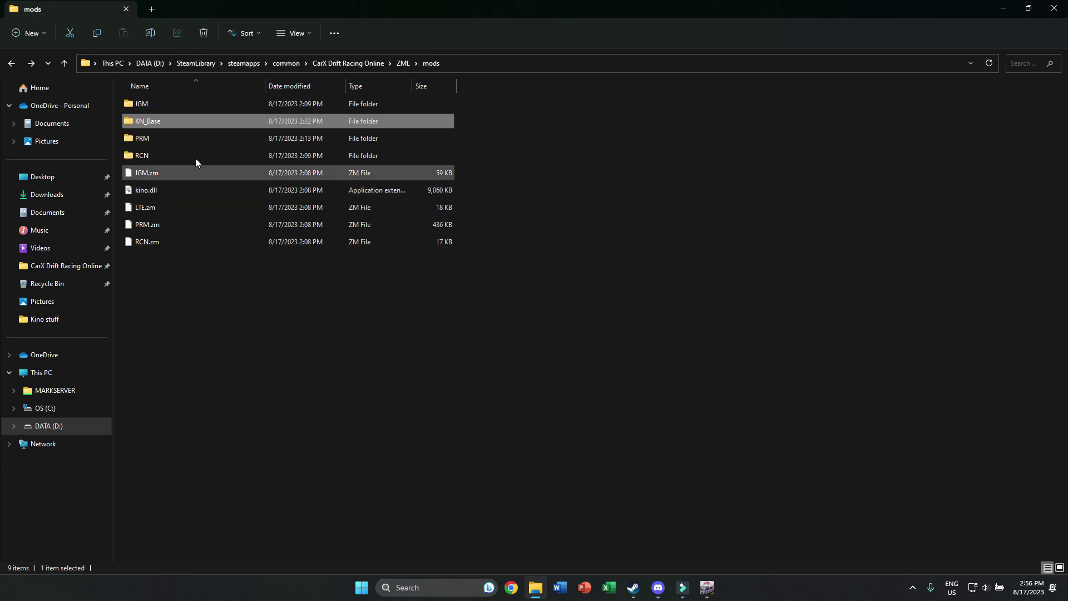
Look inside JGM's Presets folder and return to the JGM folder.
{"action": "double_click", "coordinate": [187, 106]}
{"action": "double_click", "coordinate": [190, 122]}
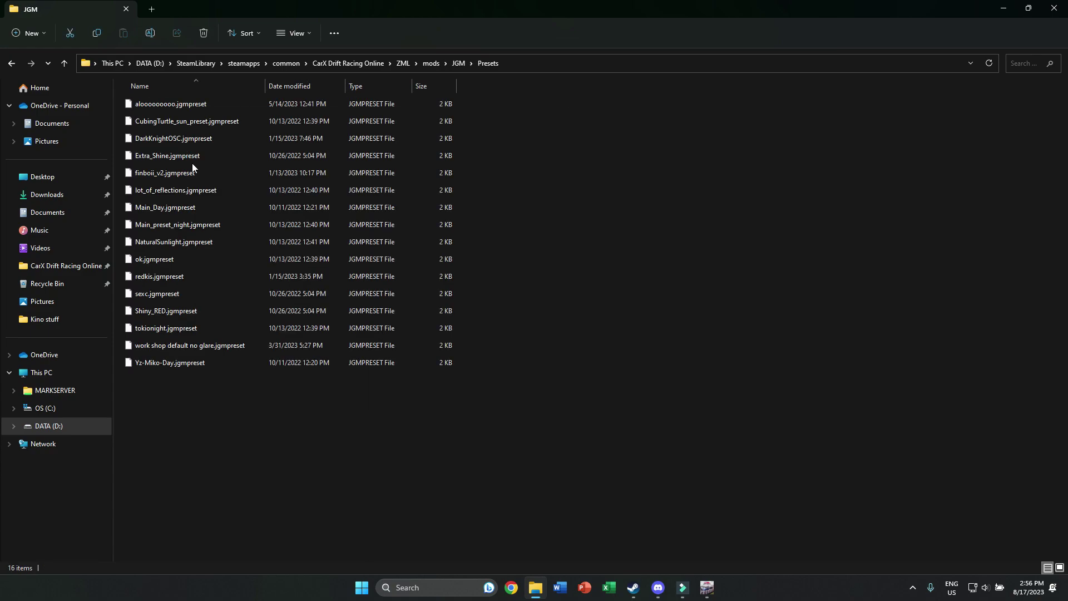
{"action": "key", "text": "alt+Left"}
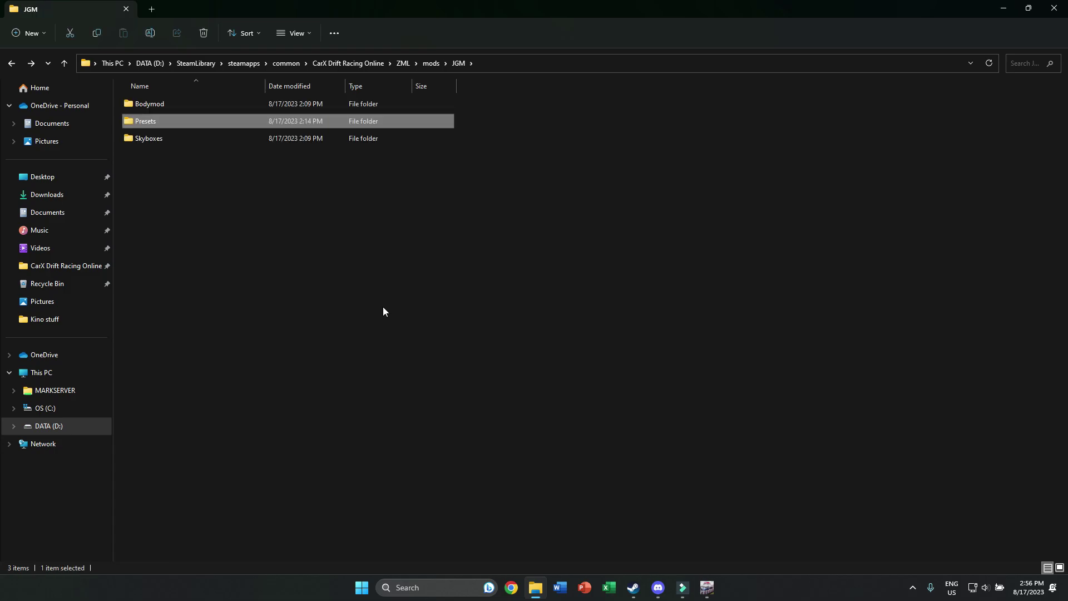